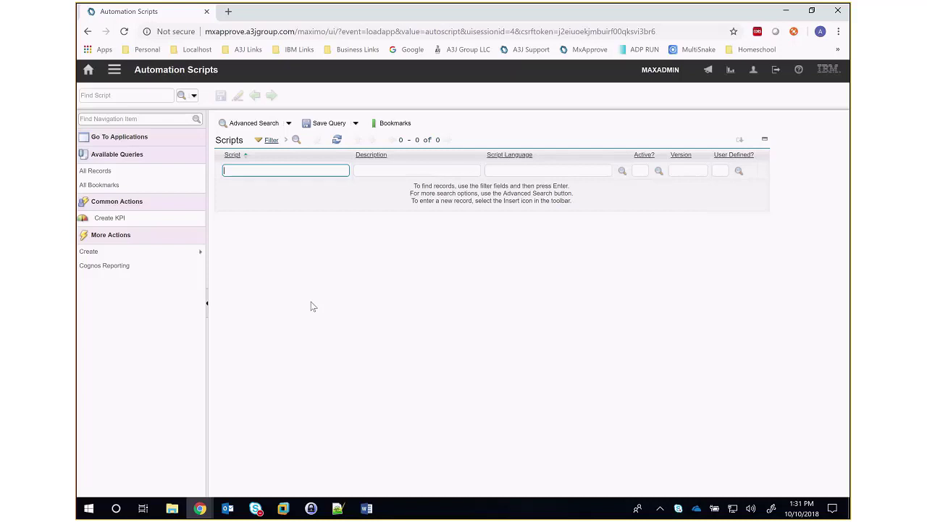
Show the automation script types available for creation in Automation Scripts
click(196, 252)
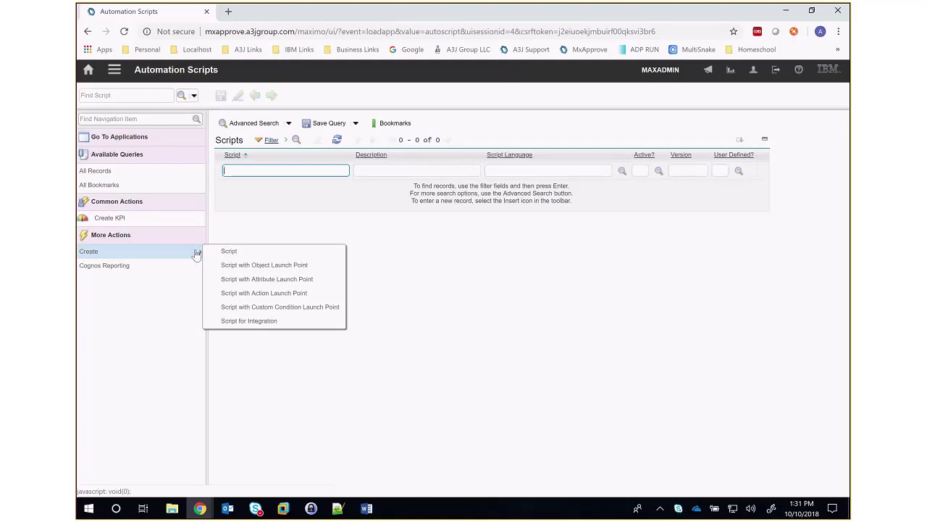
click(289, 268)
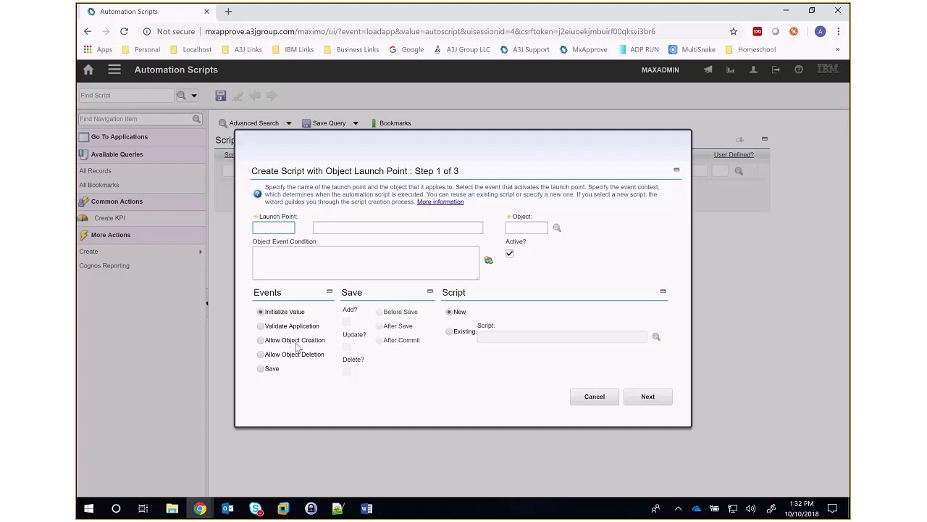
click(262, 368)
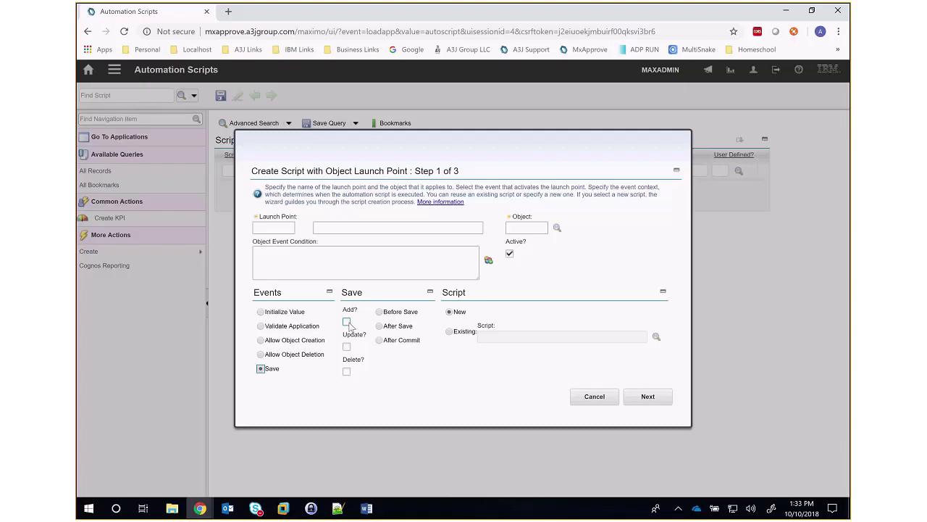
click(586, 398)
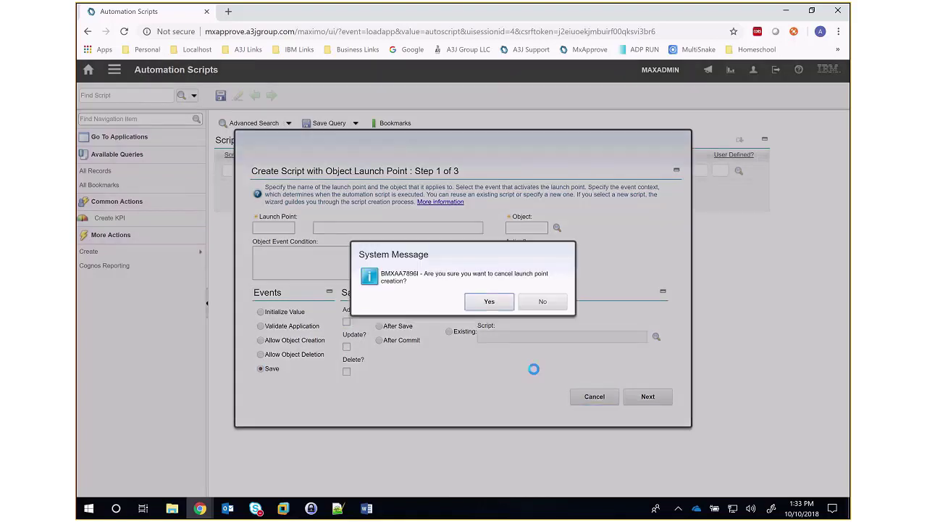
click(490, 301)
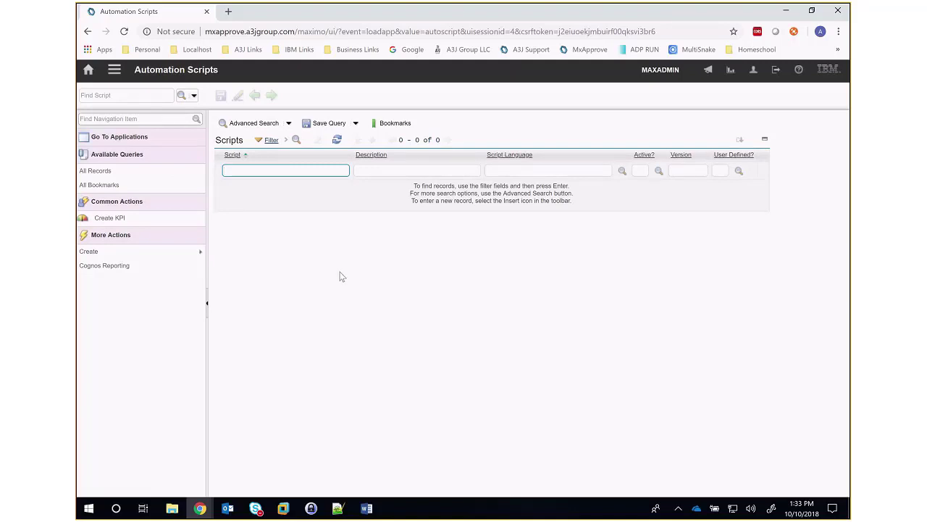
Start a new script without a launch point named POLINE.NEW
click(201, 259)
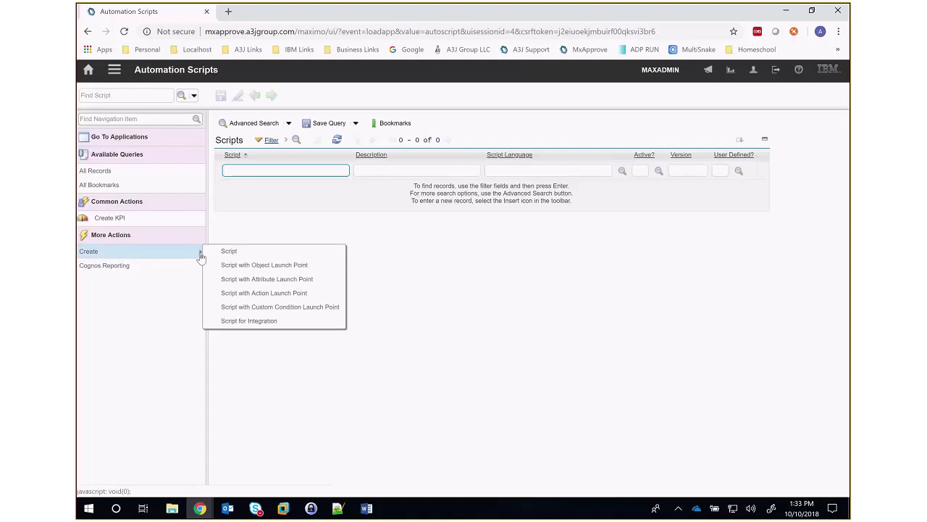
click(229, 251)
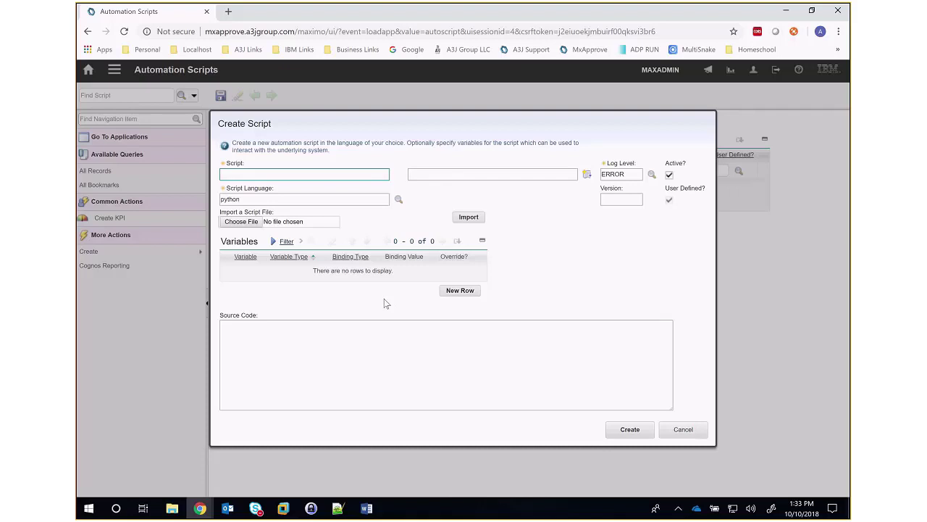
text(POLINE.NEW)
key(shift+Home)
key(Tab)
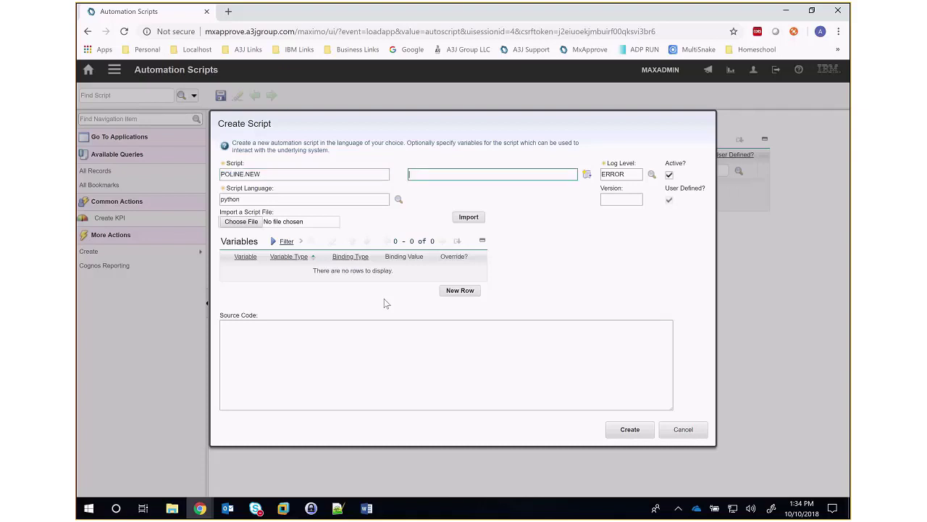
Select the whole script in the text editor and return to the Maximo source code box
click(338, 508)
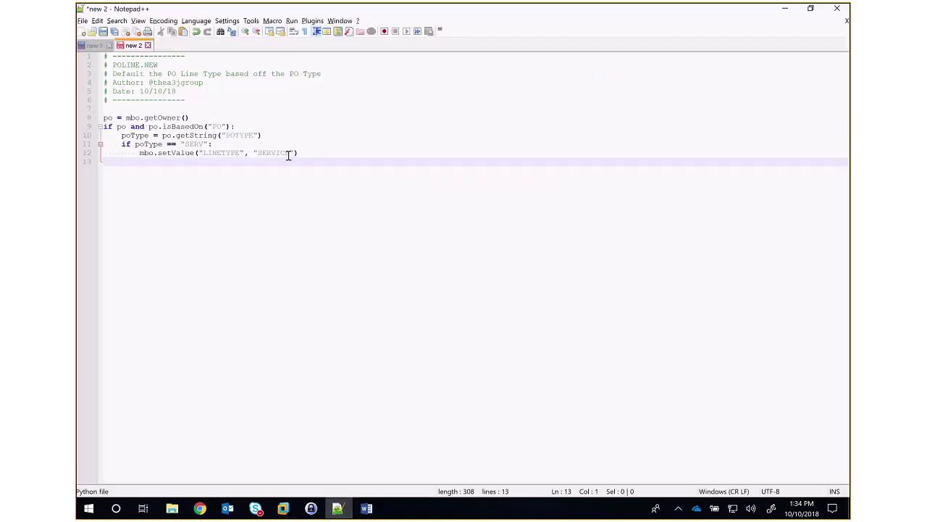
key(ctrl+a)
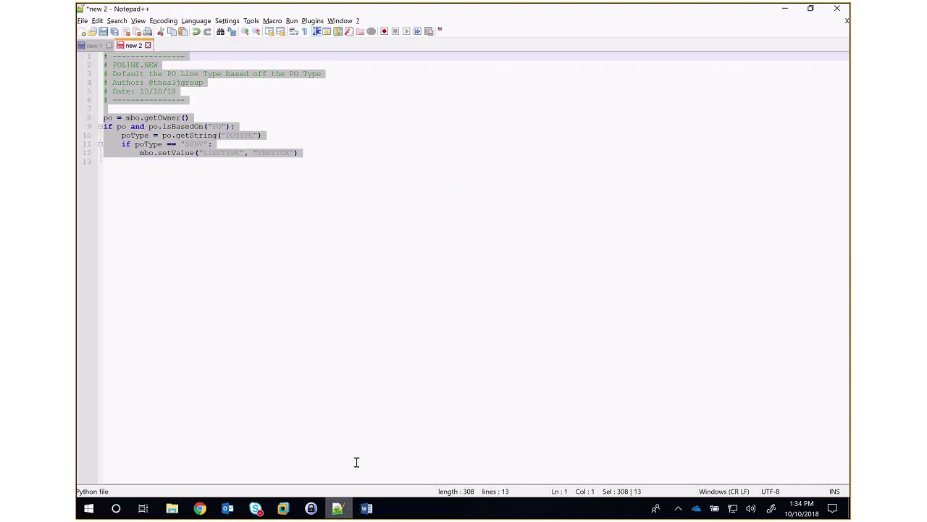
key(alt+Tab)
click(427, 365)
Paste the code as source and reuse its comment line as the script description
text(# POLINE.NEW # Default the PO Line Type based off the PO Type # Author: @thea3jgroup # Date: 10/10/18 # ---------------  po = mbo.getOwner() if po and po.isBasedOn("PO"):   poType = po.getString("POTYPE")   if poType == "SERV":     mbo.setValue("LINETYPE", "SERVICE"))
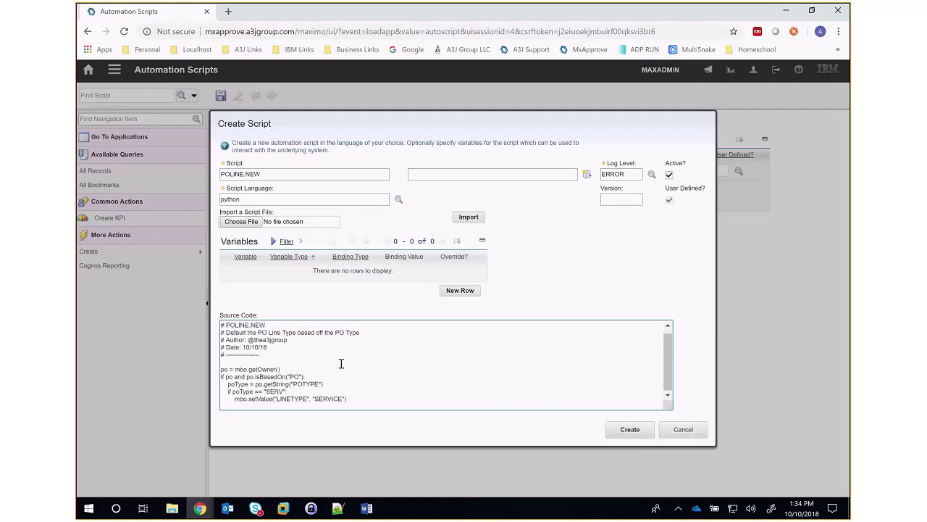
drag(227, 332, 362, 333)
key(ctrl+c)
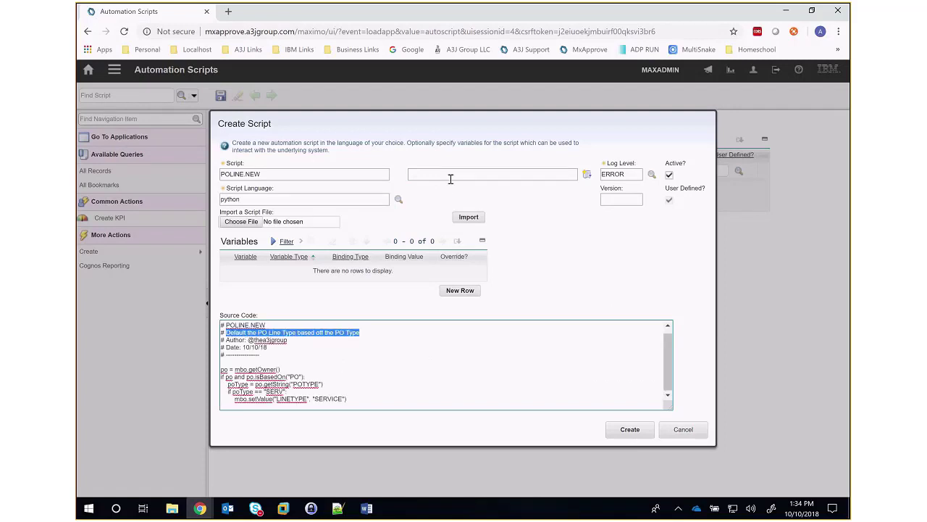
click(449, 175)
key(ctrl+v)
double_click(283, 199)
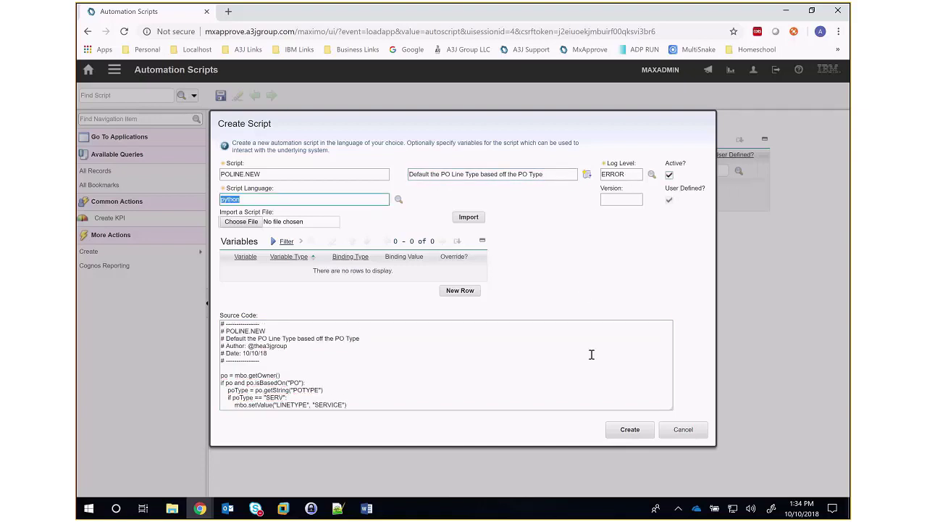
Review the code's po, POTYPE, poType and LINETYPE references, then create the script
click(475, 367)
key(ctrl+a)
drag(476, 366, 309, 391)
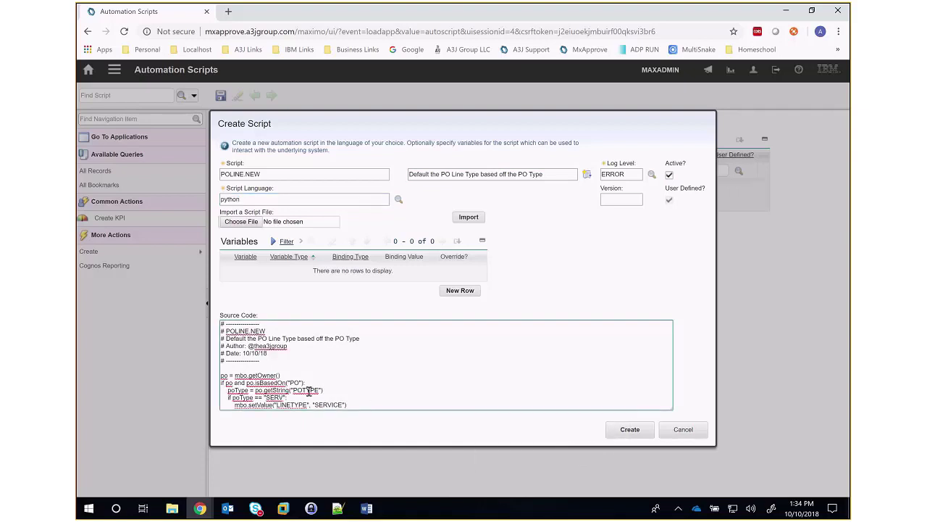
double_click(224, 375)
click(265, 374)
double_click(305, 389)
double_click(239, 390)
drag(239, 390, 245, 397)
click(241, 406)
double_click(241, 404)
click(631, 429)
Dismiss the confirmation and open the saved POLINE.NEW script record
click(540, 302)
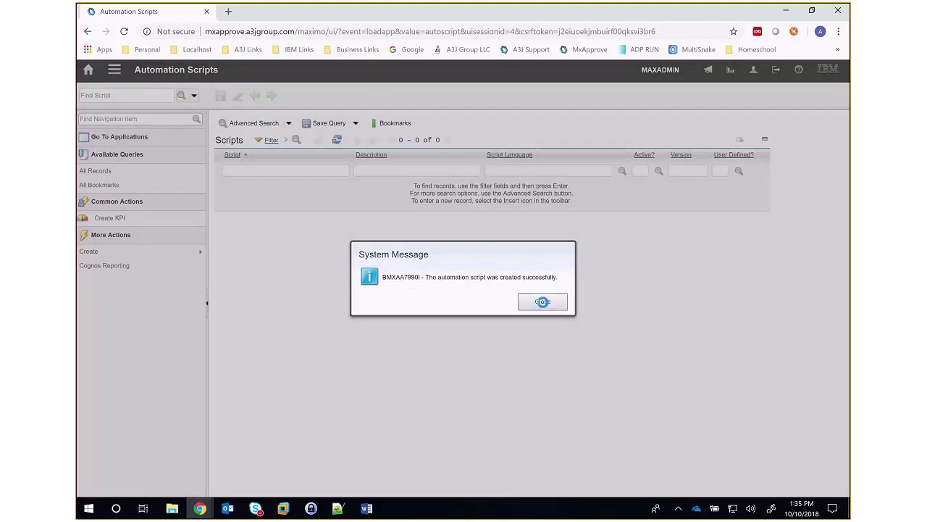
click(257, 241)
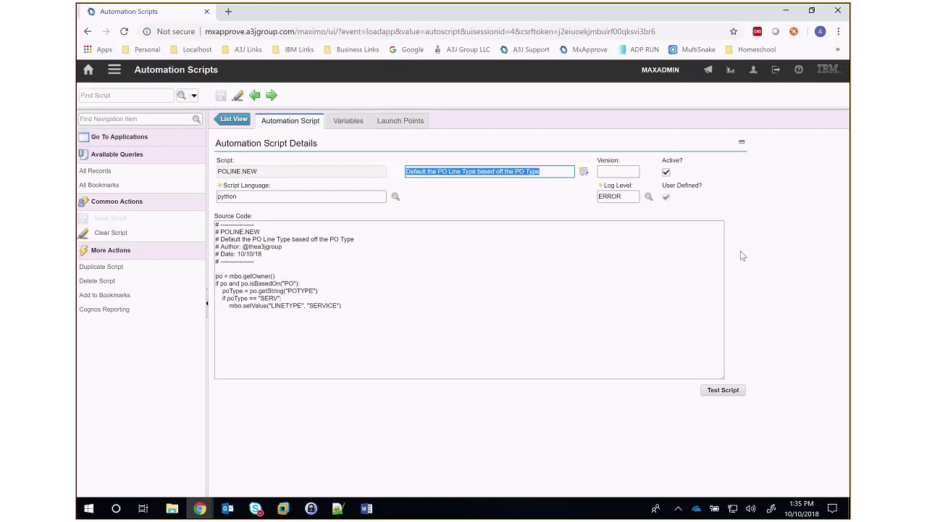
click(121, 70)
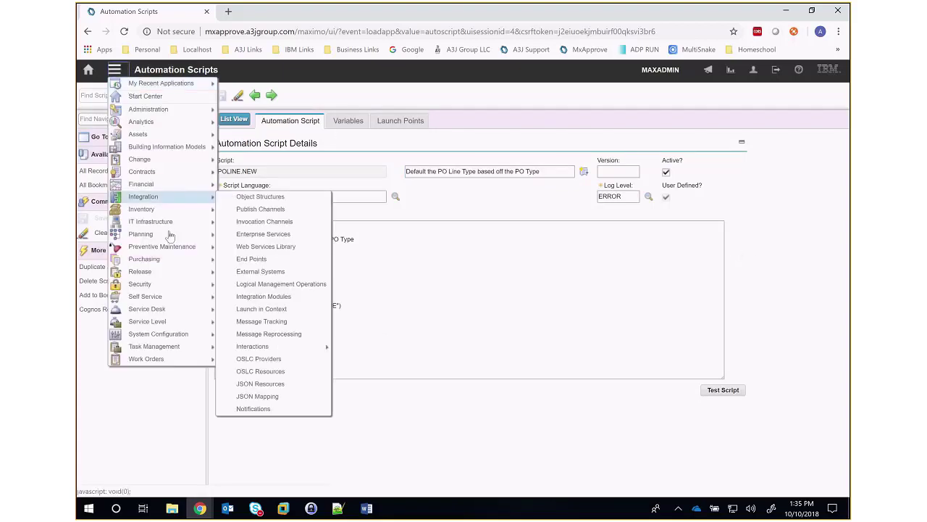
In Purchase Orders, start a new PO described 'Testing Purchase Orders'
mouse_move(183, 261)
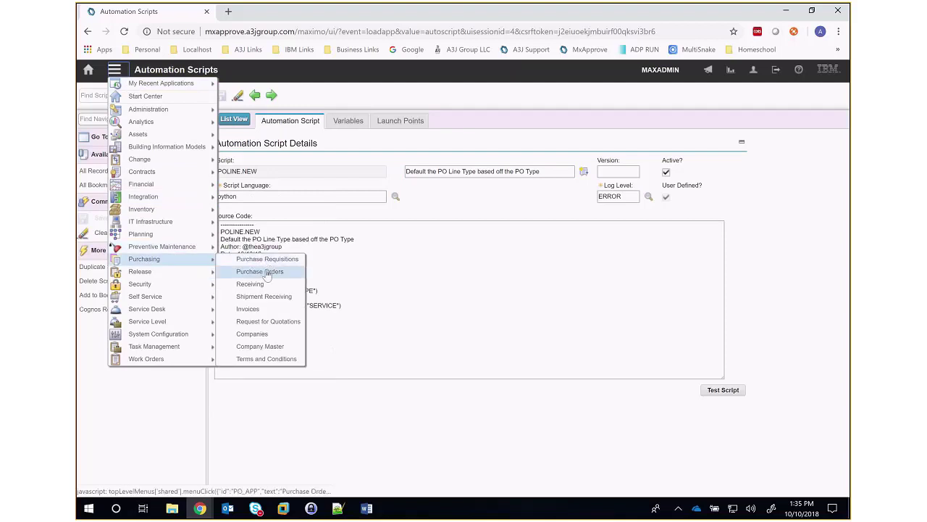
click(265, 272)
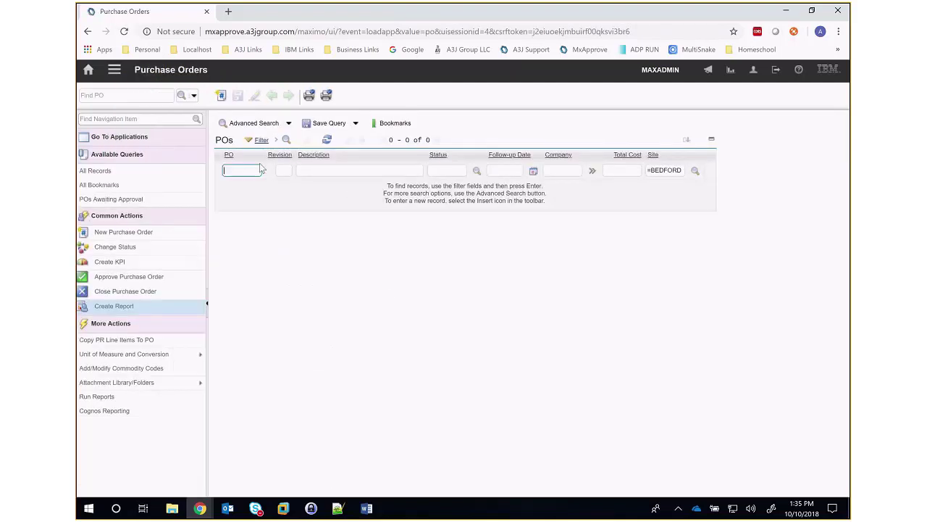
click(221, 95)
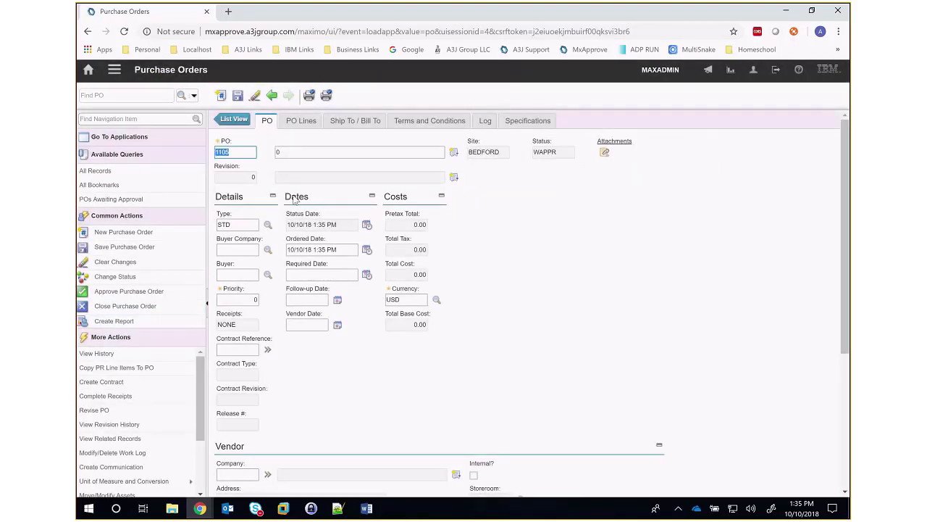
click(304, 152)
text(Testin)
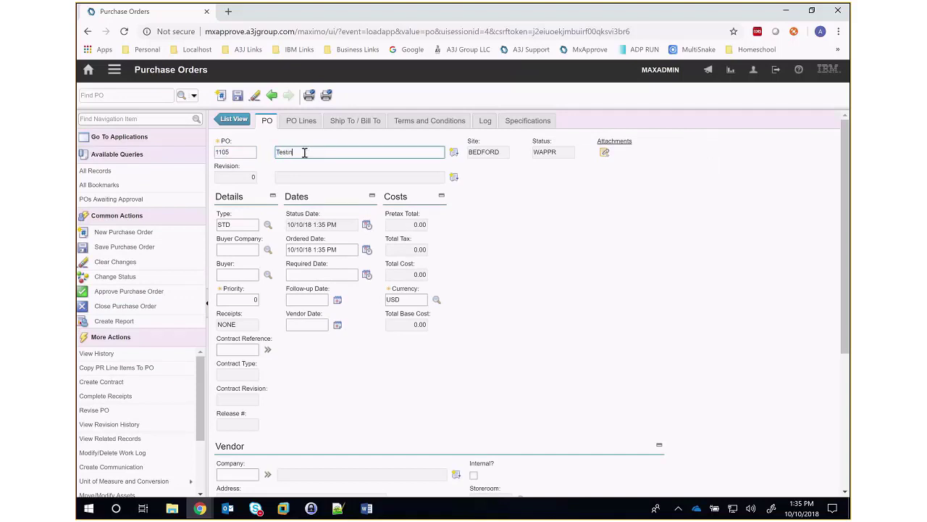
text(g Purchase Orders)
click(244, 224)
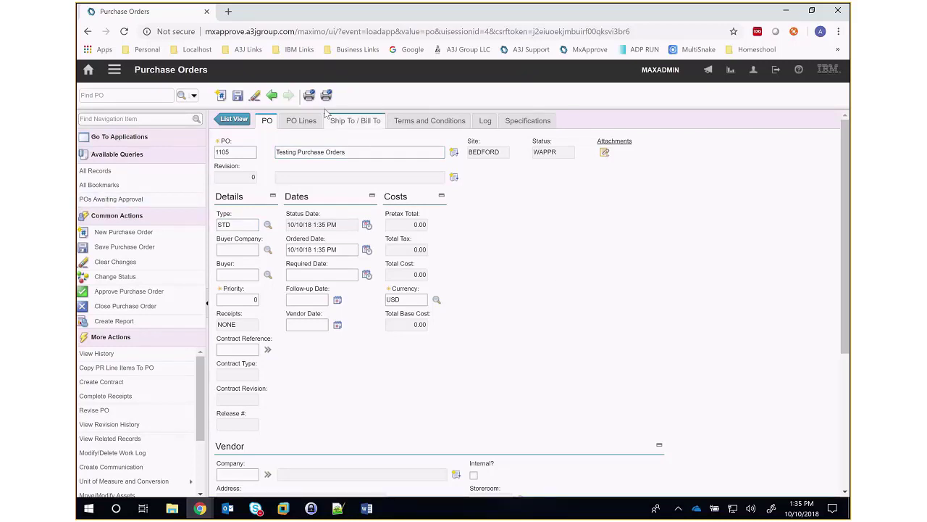
Add a first PO line, then change the PO type to SERV
click(297, 121)
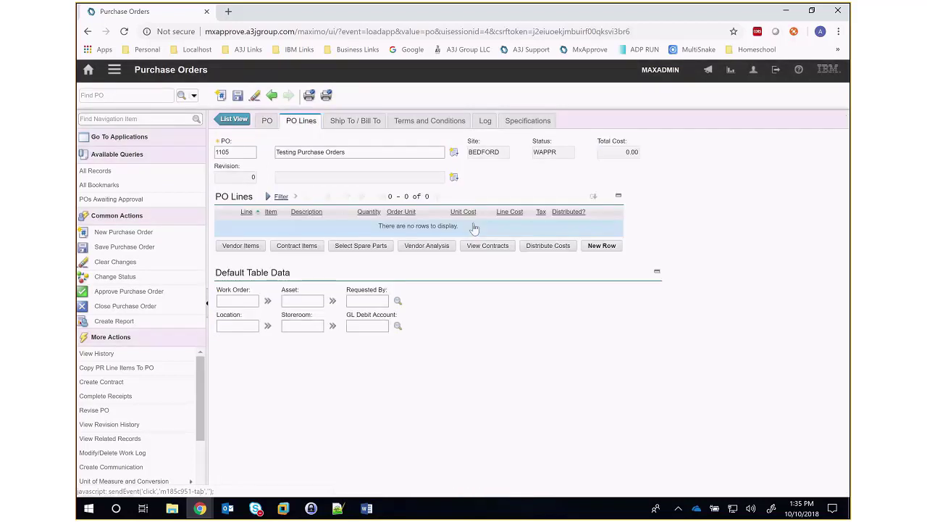
click(601, 246)
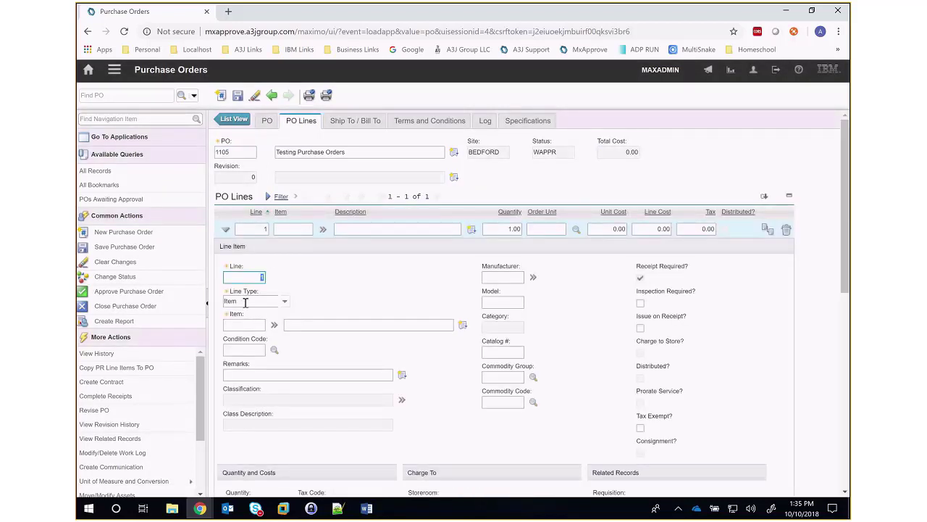
click(268, 121)
click(267, 225)
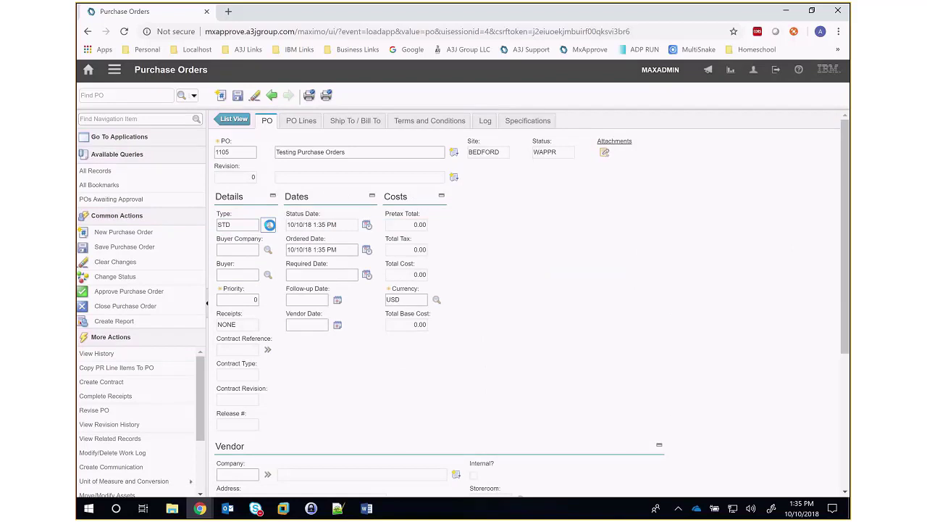
click(346, 303)
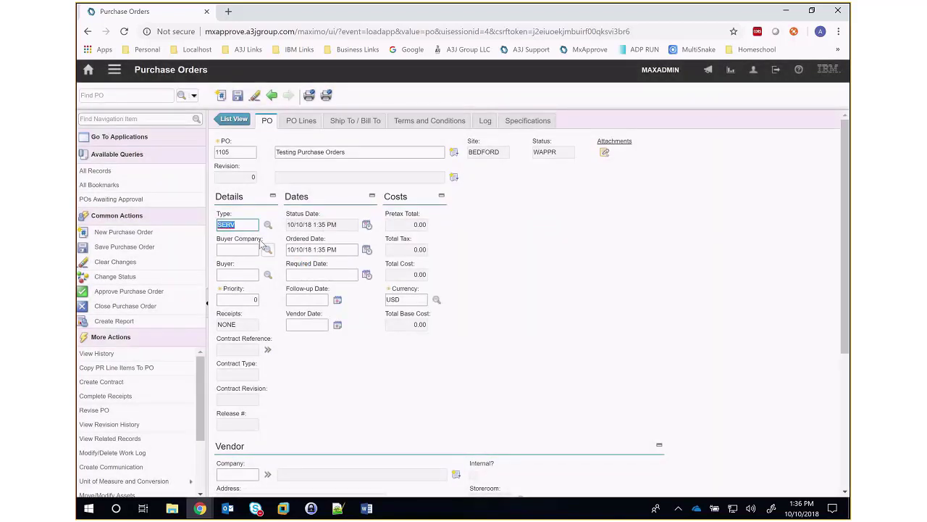
click(509, 277)
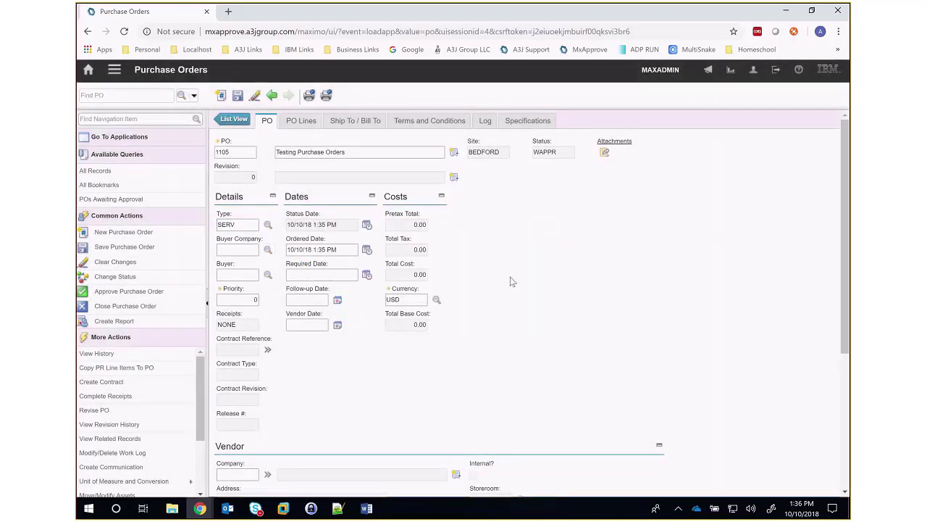
Add a second PO line, which now defaults to the Service line type
click(301, 121)
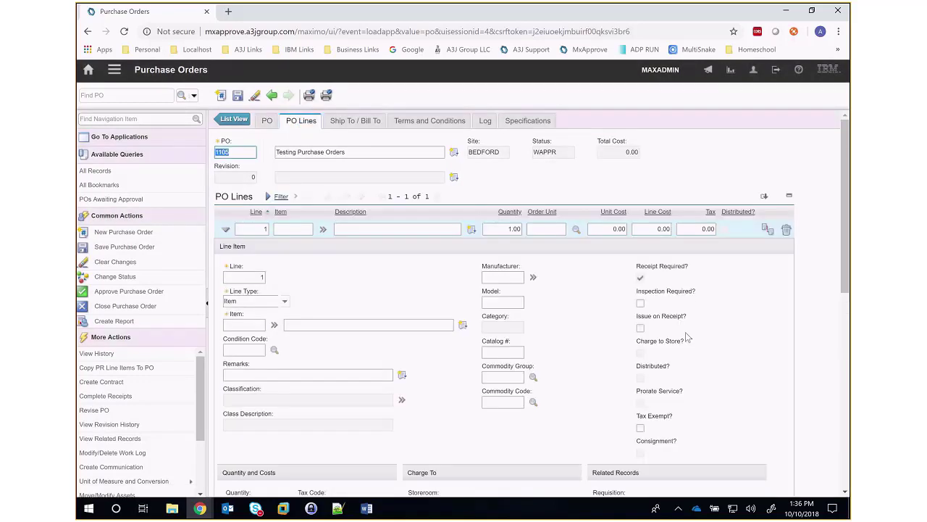
scroll(797, 394, down, 8)
scroll(797, 394, down, 1)
click(773, 398)
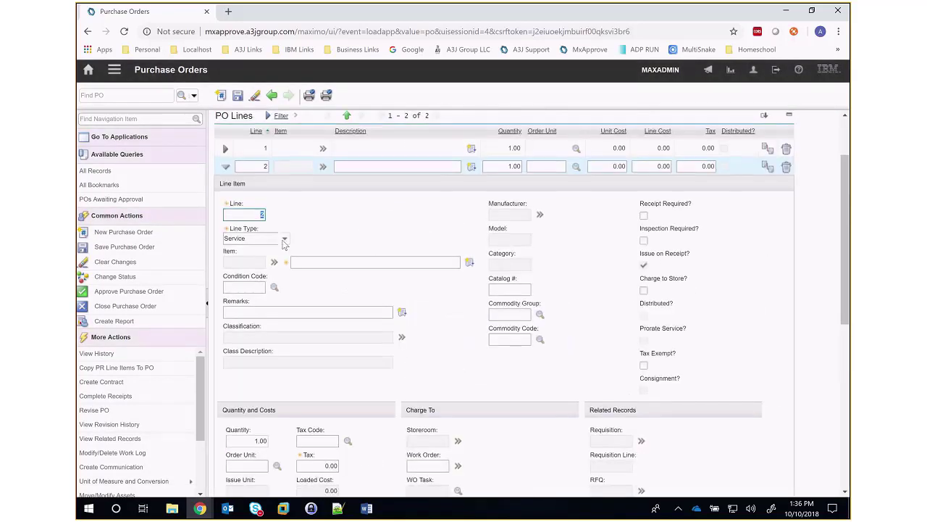